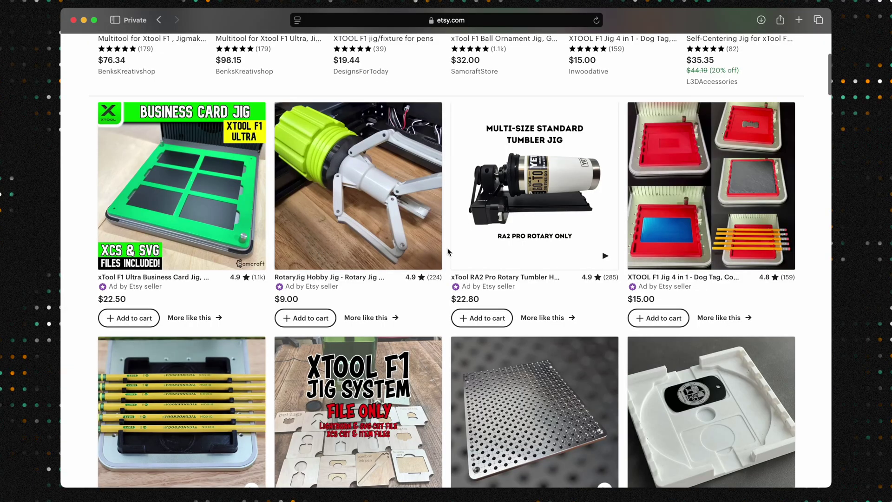
pyautogui.scroll(-1, 448, 252)
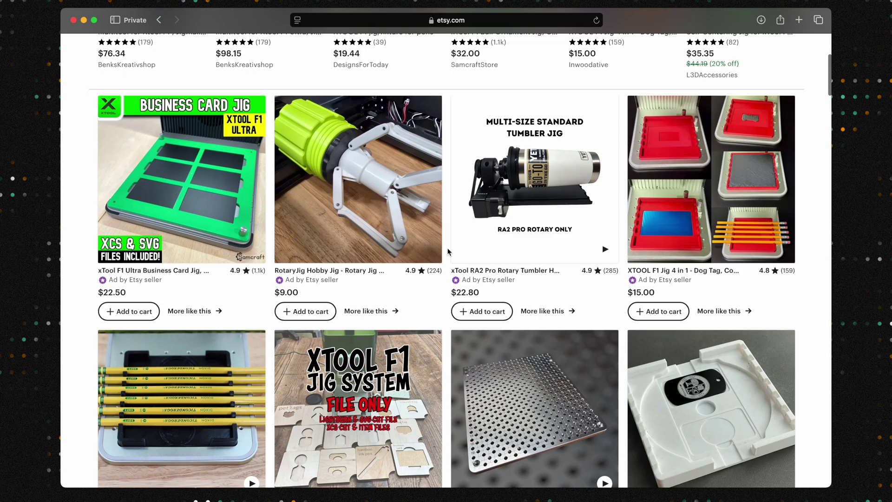
pyautogui.scroll(-5, 444, 253)
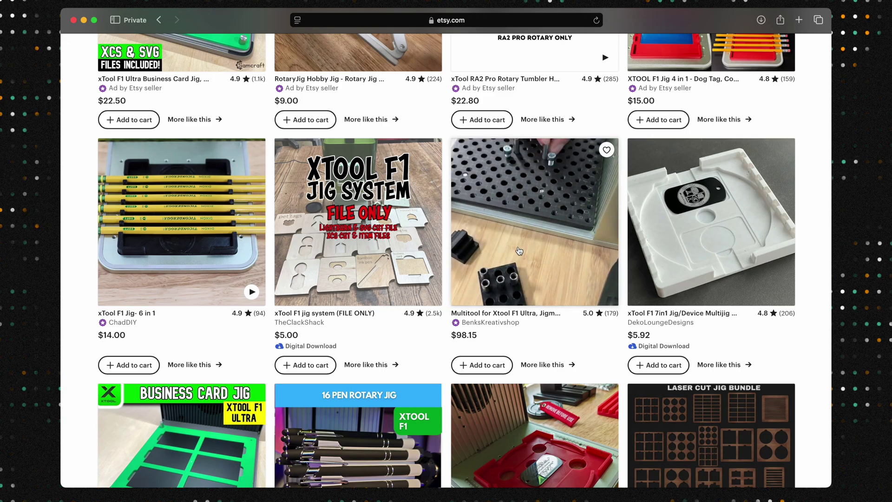
pyautogui.moveTo(357, 207)
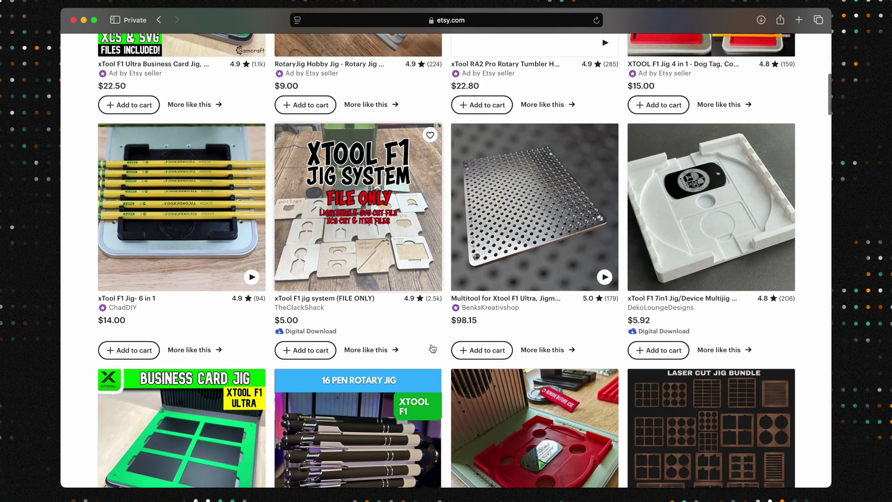
pyautogui.scroll(-3, 432, 348)
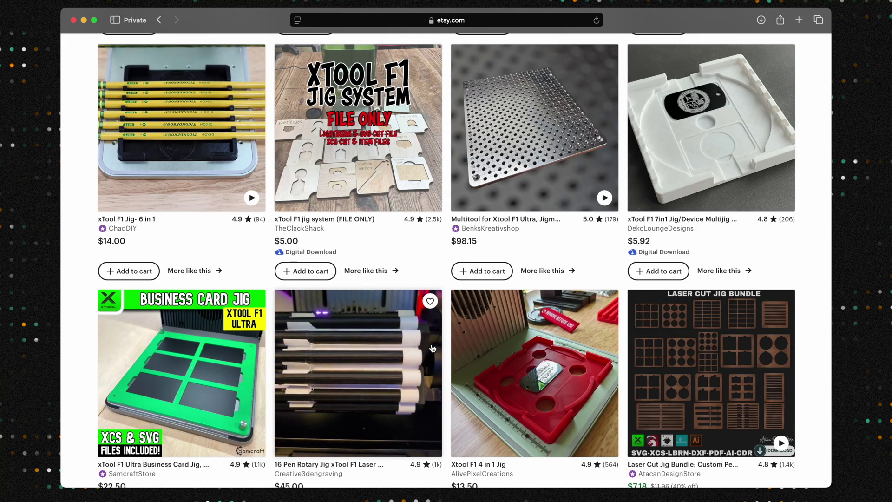
pyautogui.scroll(-2, 432, 348)
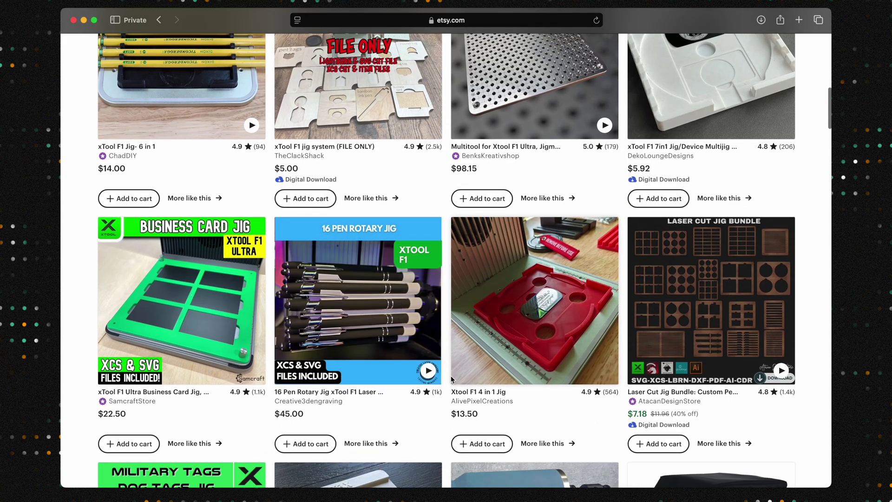
pyautogui.scroll(-3, 450, 375)
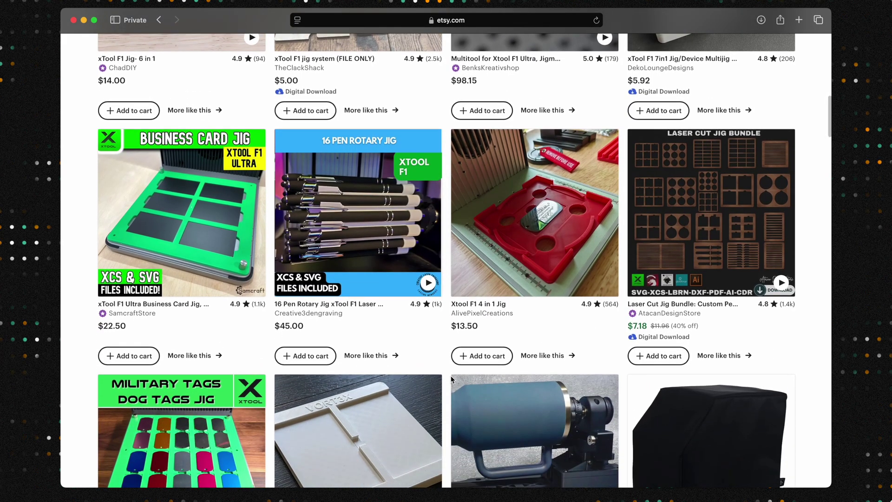
pyautogui.scroll(-2, 451, 375)
pyautogui.scroll(-1, 450, 376)
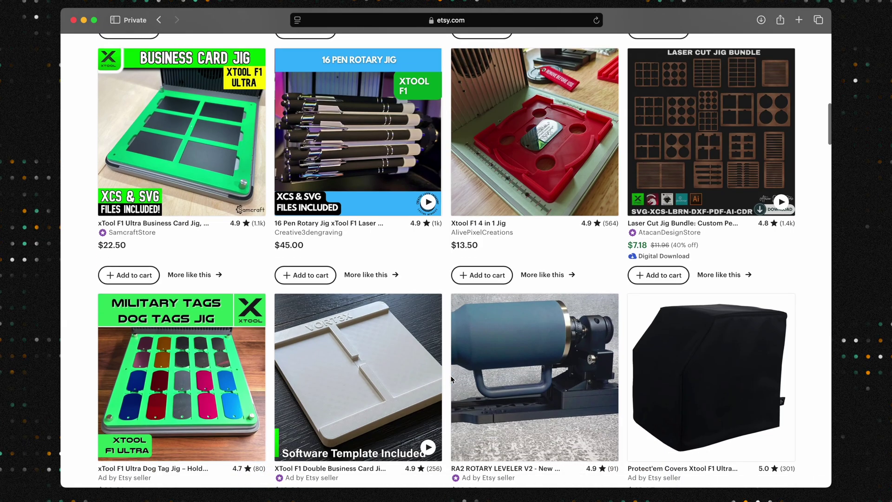
pyautogui.scroll(-2, 451, 375)
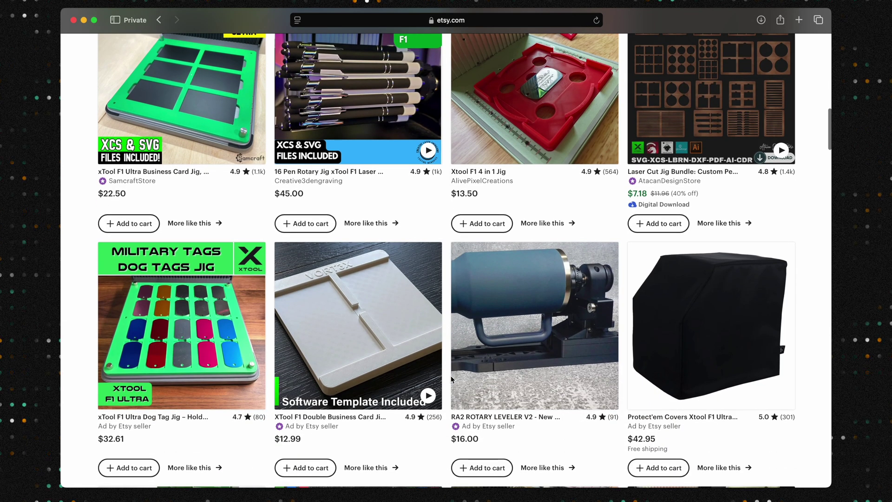
pyautogui.scroll(-8, 450, 375)
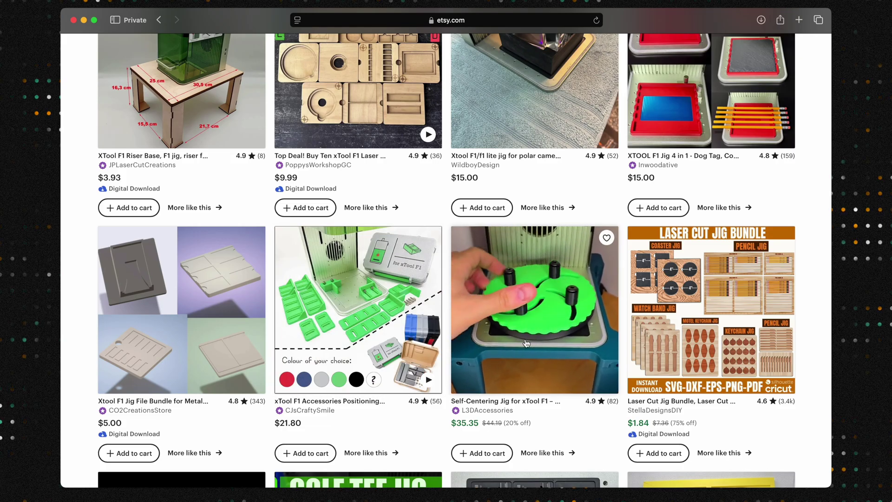
# Open the $35.35 Self-Centering Jig for xTool F1 listing in a new tab
pyautogui.click(532, 404)
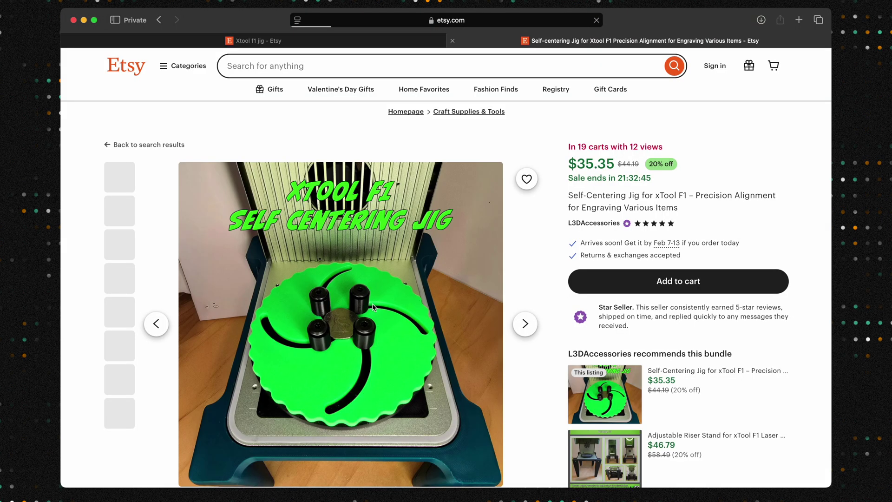
pyautogui.scroll(-2, 326, 285)
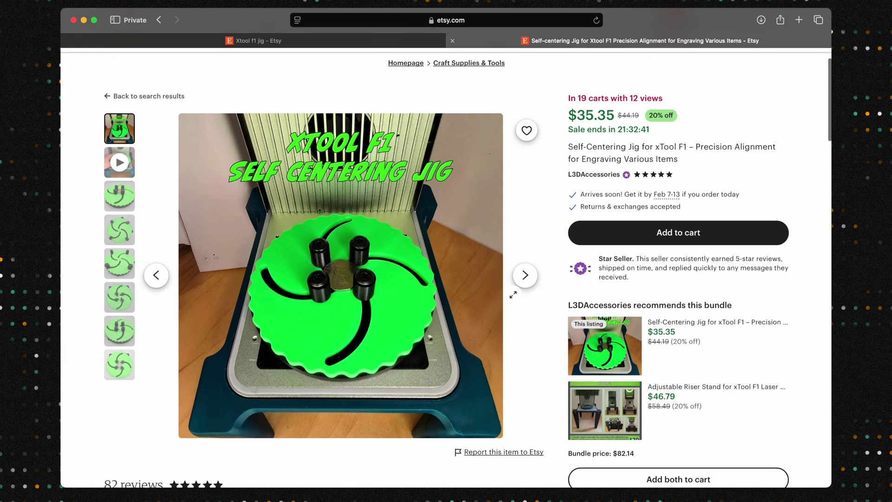
# Switch the jig listing's gallery from the opening photo to its video
pyautogui.click(525, 276)
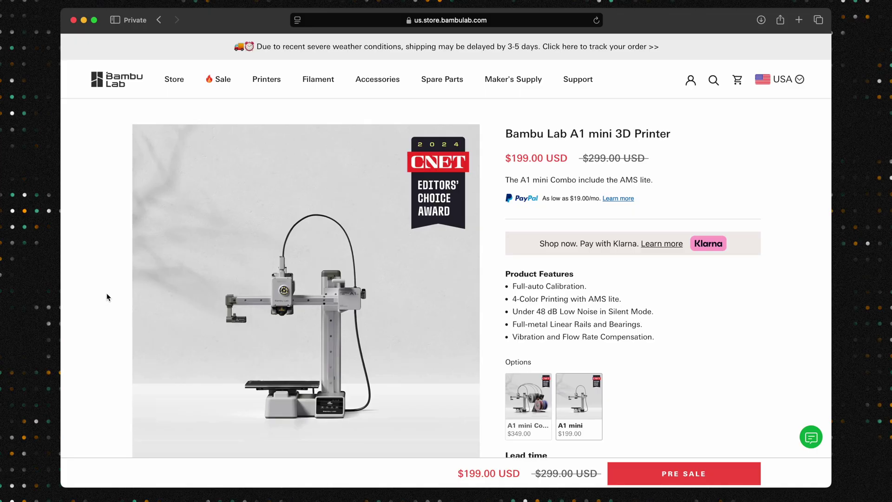
pyautogui.scroll(-1, 105, 295)
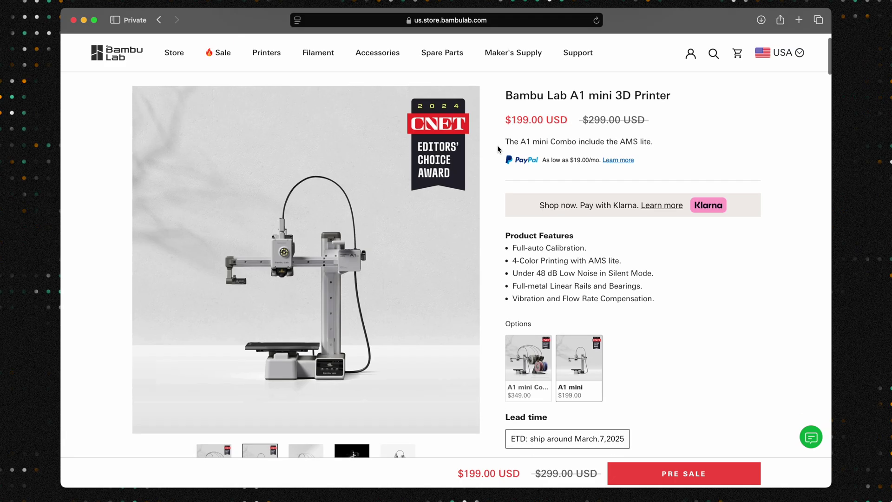
pyautogui.scroll(-3, 497, 145)
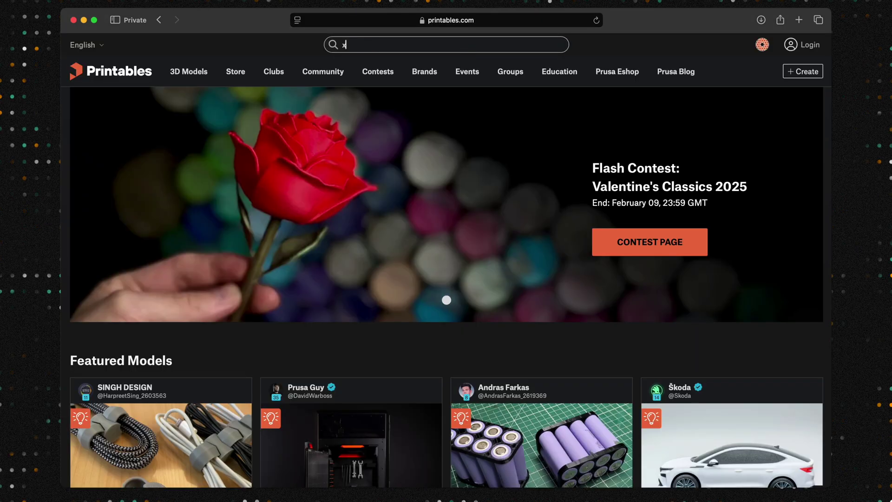
pyautogui.write('tool f')
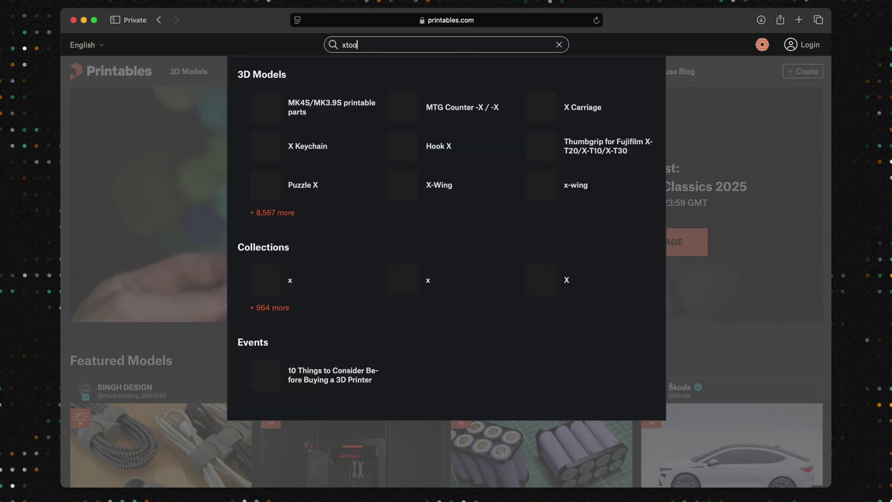
pyautogui.write('1')
# Search Printables for 'xtool f1' to list models like Xtool F1 Jigs
pyautogui.press('Return')
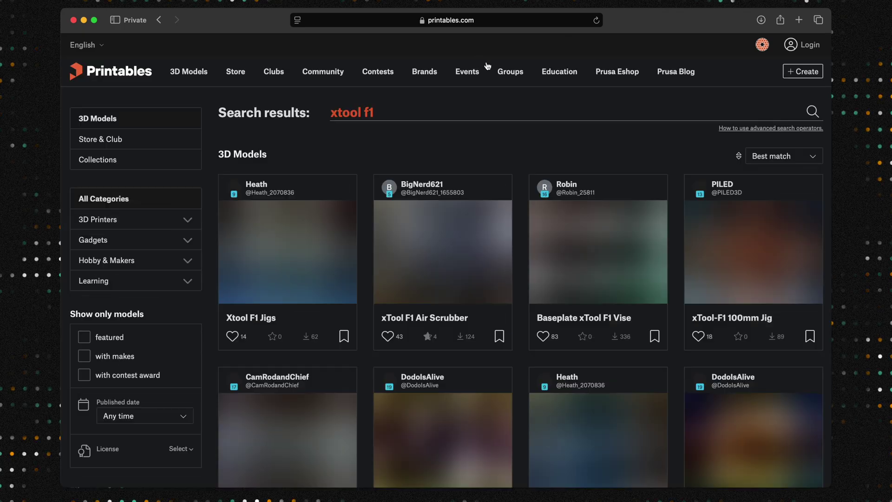
pyautogui.scroll(-3, 444, 157)
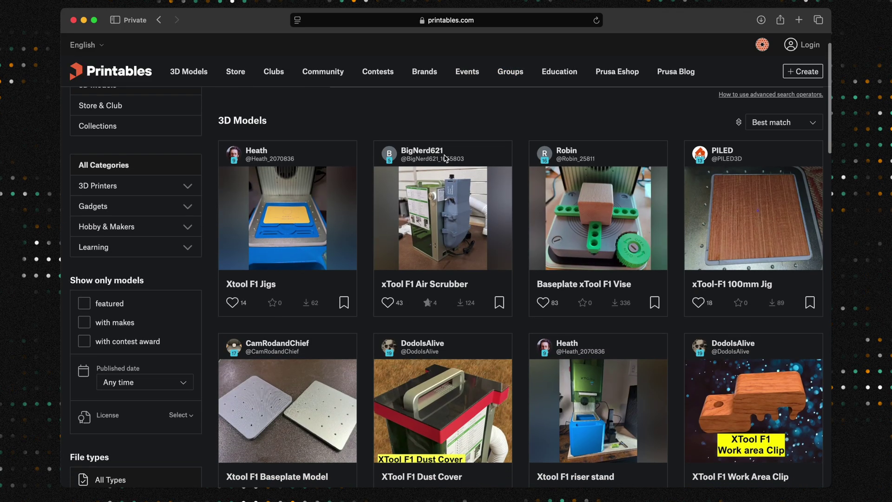
pyautogui.scroll(-2, 444, 158)
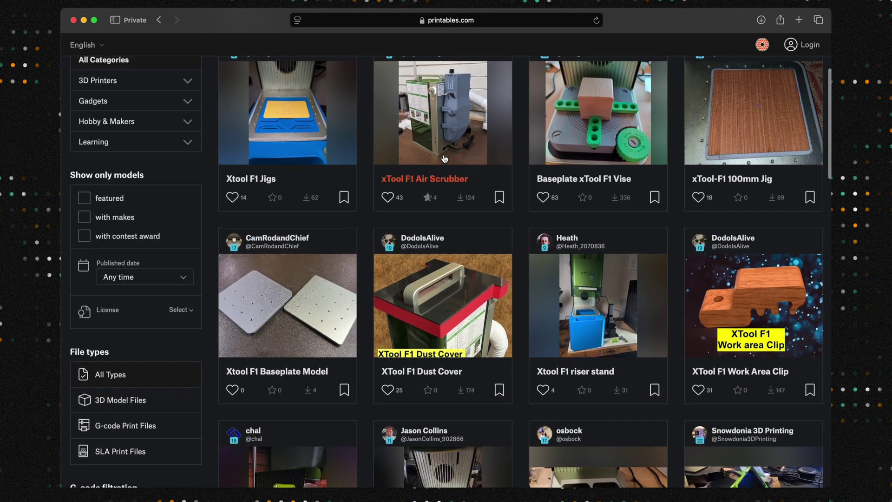
pyautogui.scroll(-3, 444, 158)
pyautogui.scroll(-1, 444, 158)
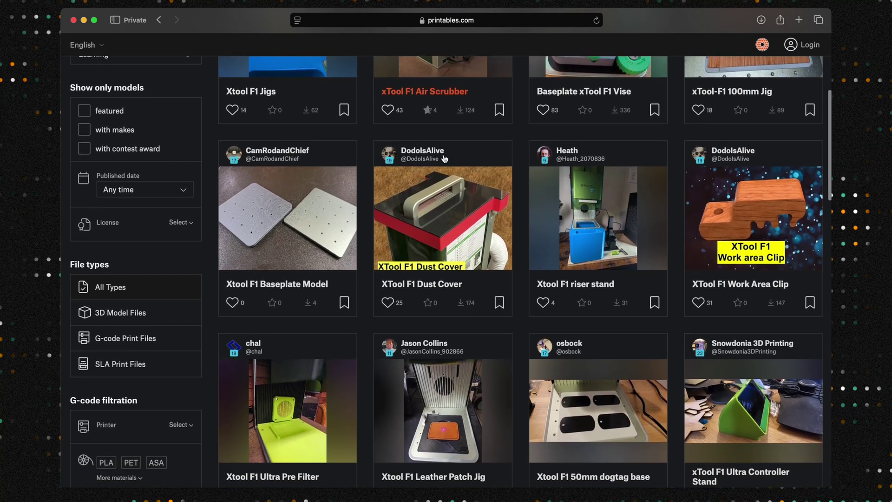
pyautogui.scroll(-3, 443, 158)
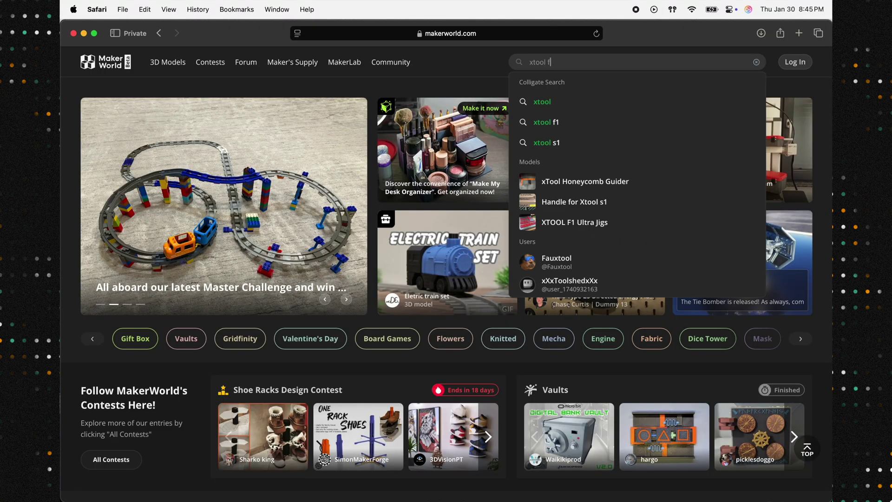
pyautogui.write('f1')
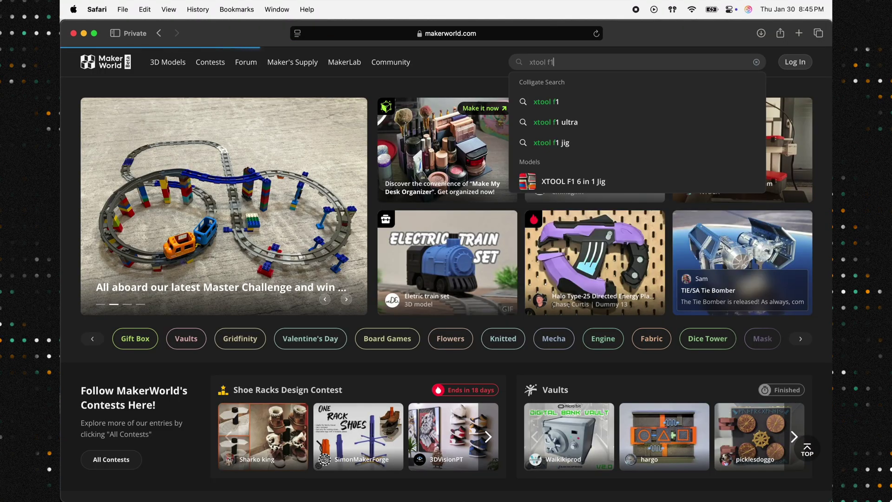
# Search MakerWorld for 'xtool f1', showing 343 models including XTOOL F1 Ultra Jigs
pyautogui.press('Return')
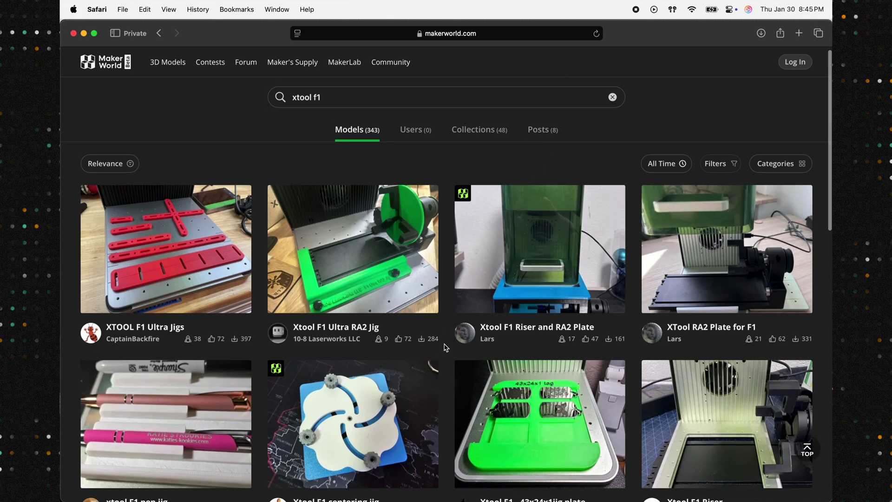
pyautogui.scroll(-2, 449, 335)
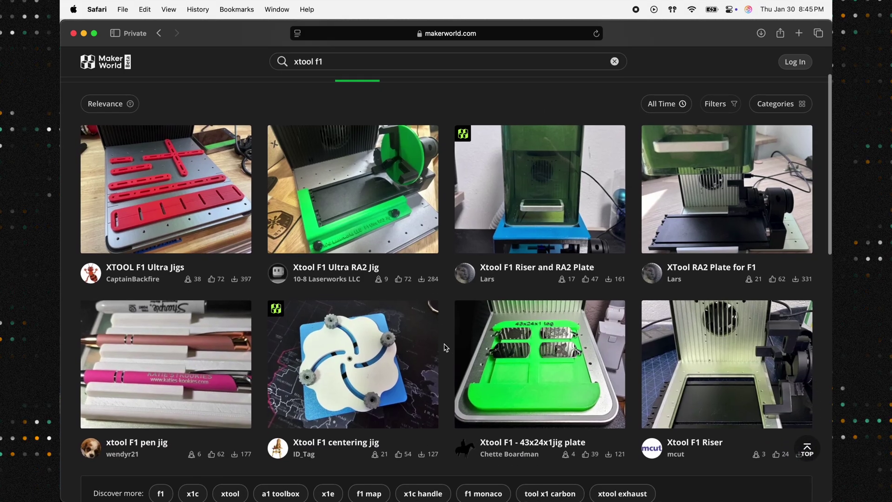